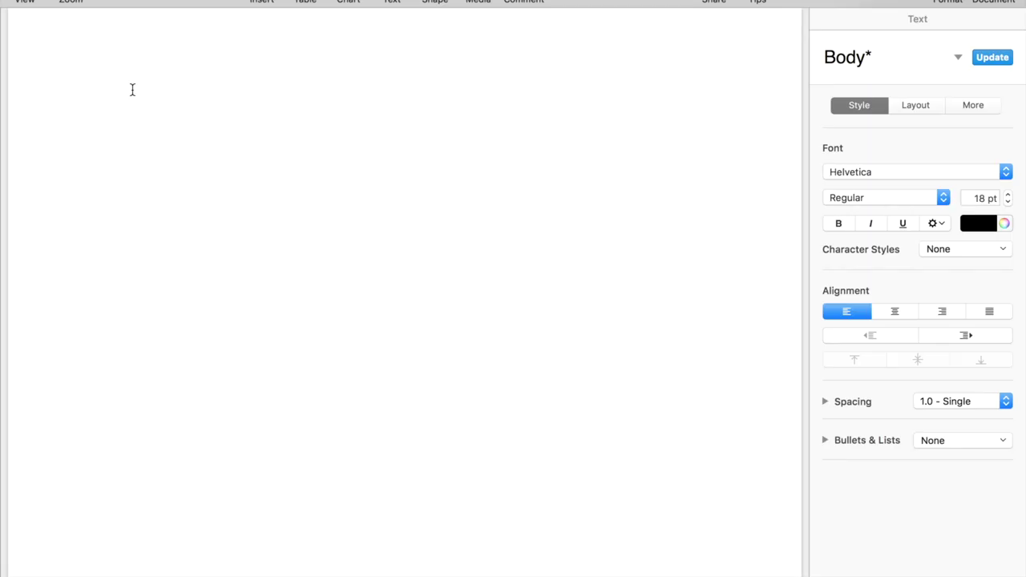
Step: Write the opening line "take a word as long as you'd like -antidisestablishmen…." in the blank document
type("take a word as long as")
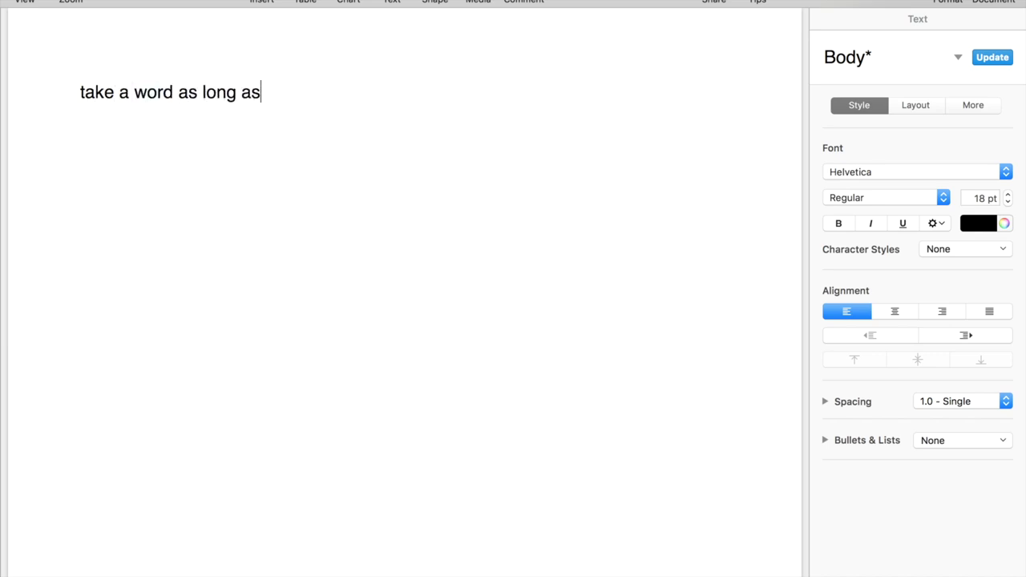
type(" you'd like -antidis")
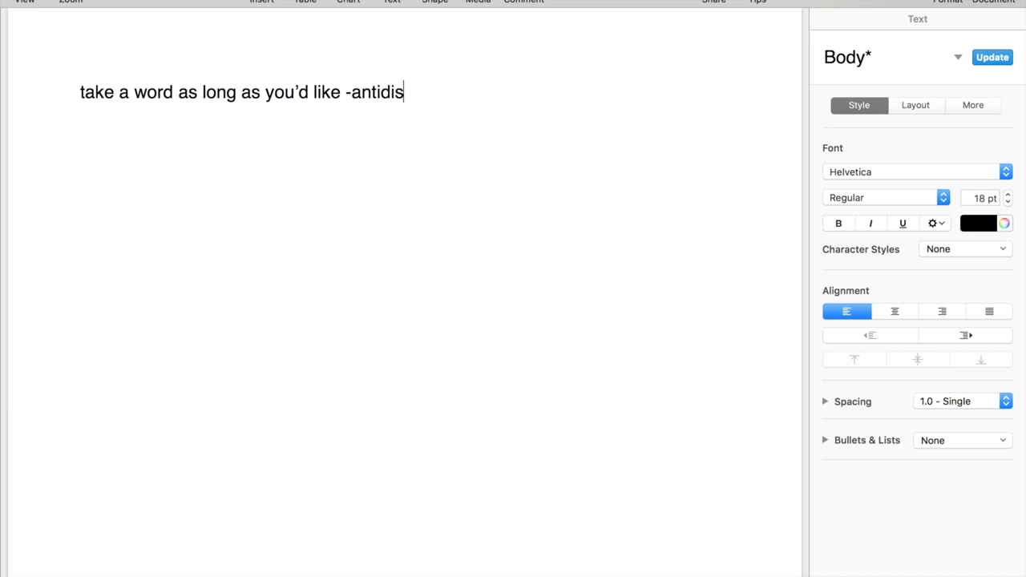
type("establishmen...")
Step: Add the lines "and you can spell it anyway you'd try -auntie-disestabl…." and "and I'll learn to read between the lines (…)"
type("a")
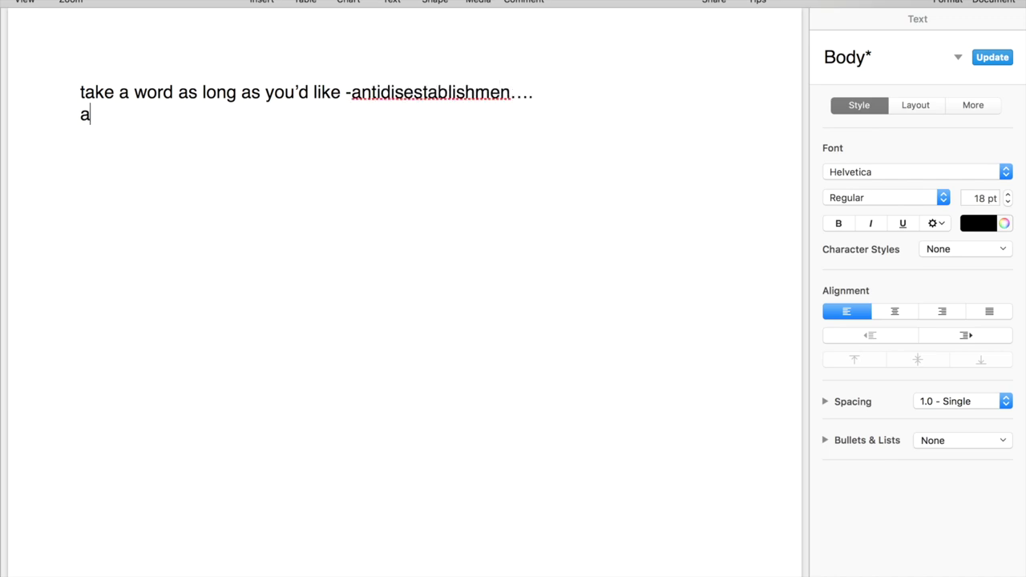
type("nd you can spell it an")
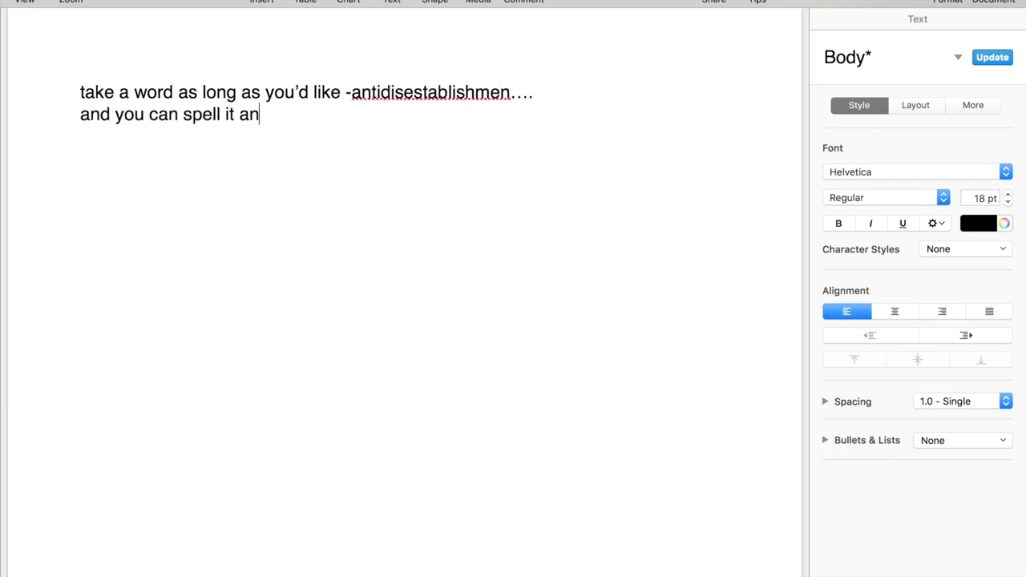
type("yway you’d t")
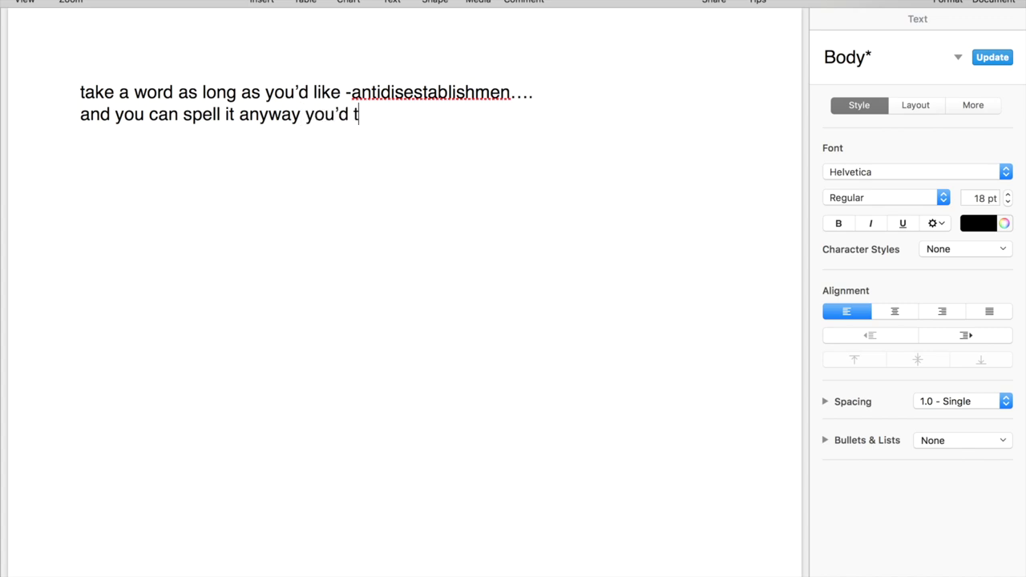
type("'d try -auntie-dise")
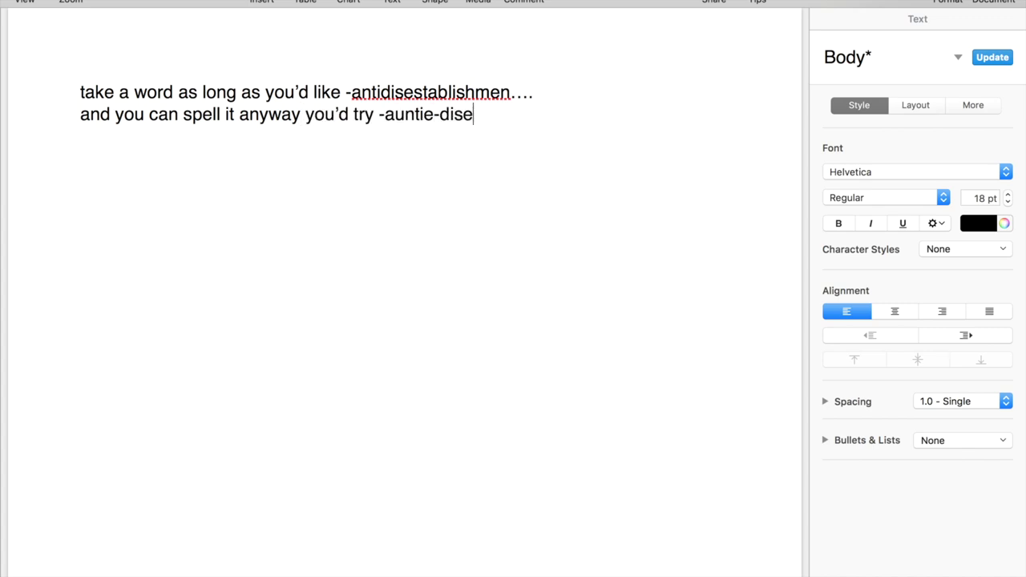
type("stabl..")
type("and")
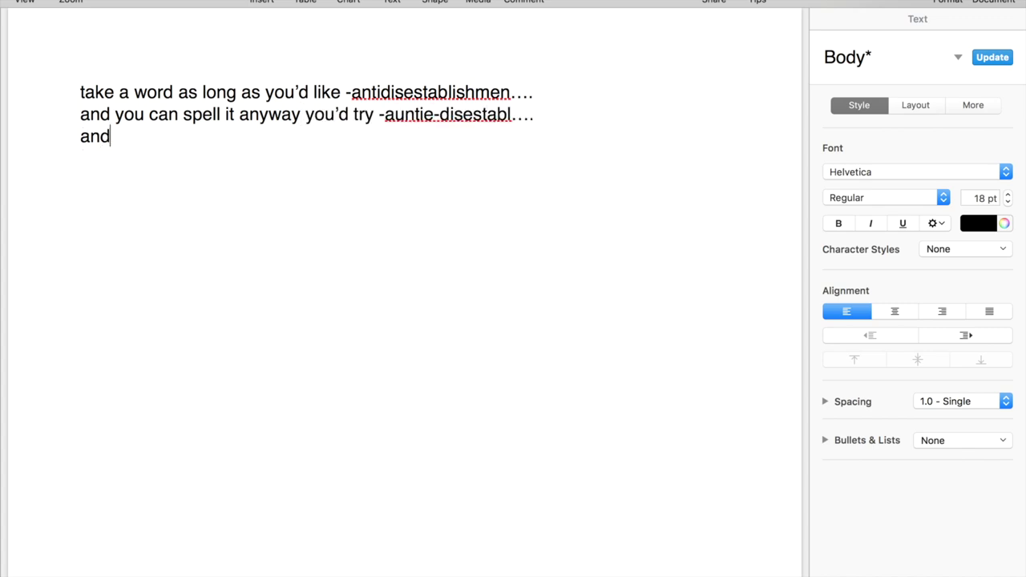
type(" I'll learn to read between the lines (…")
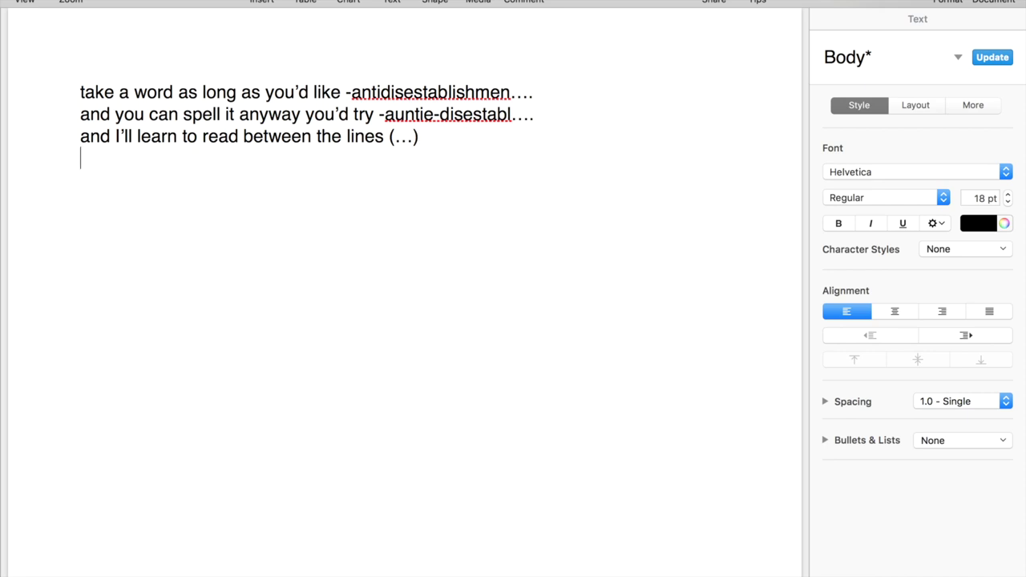
Step: End the verse with "because you won't spell any thing twice" and open another with "The thing we call a dog that barks and bites"
type("use you won't spel")
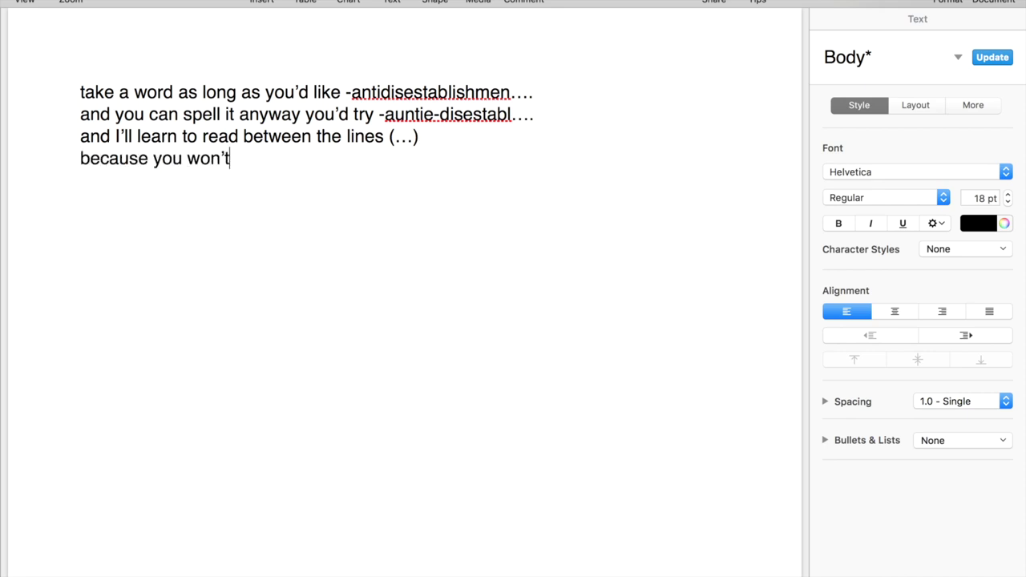
type("l any thing twice")
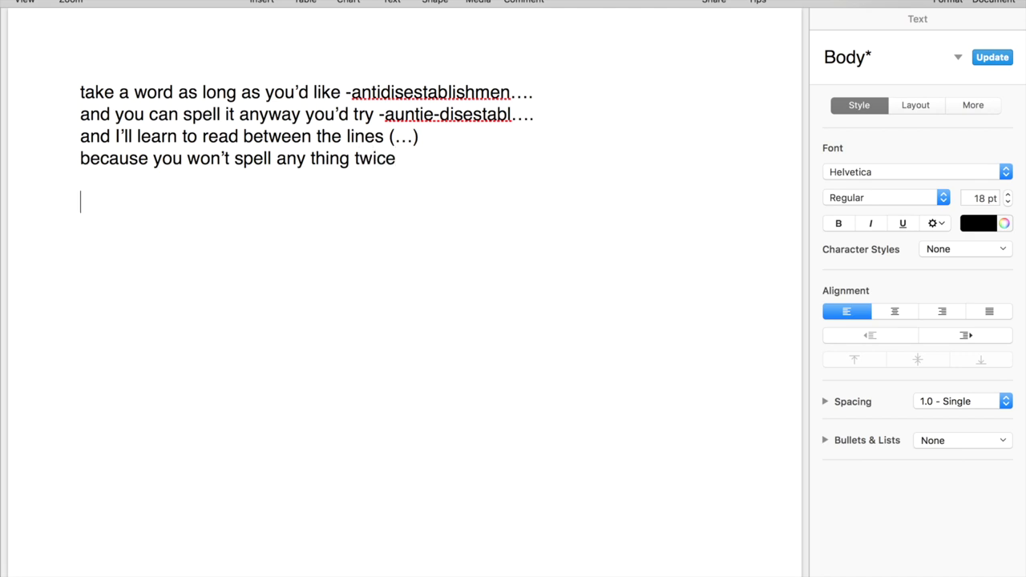
type("he thing we call a dog")
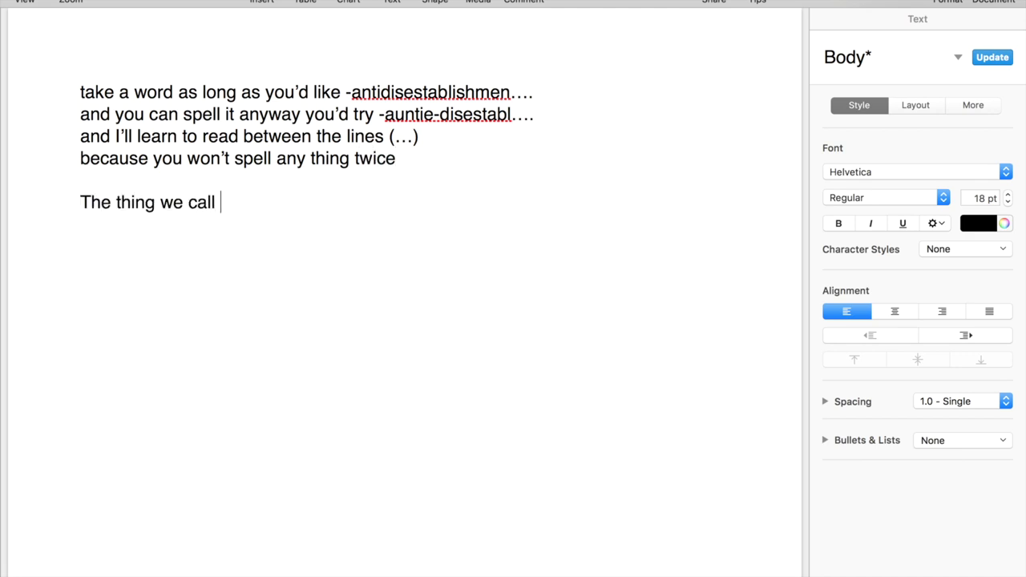
type(" that barks and bites")
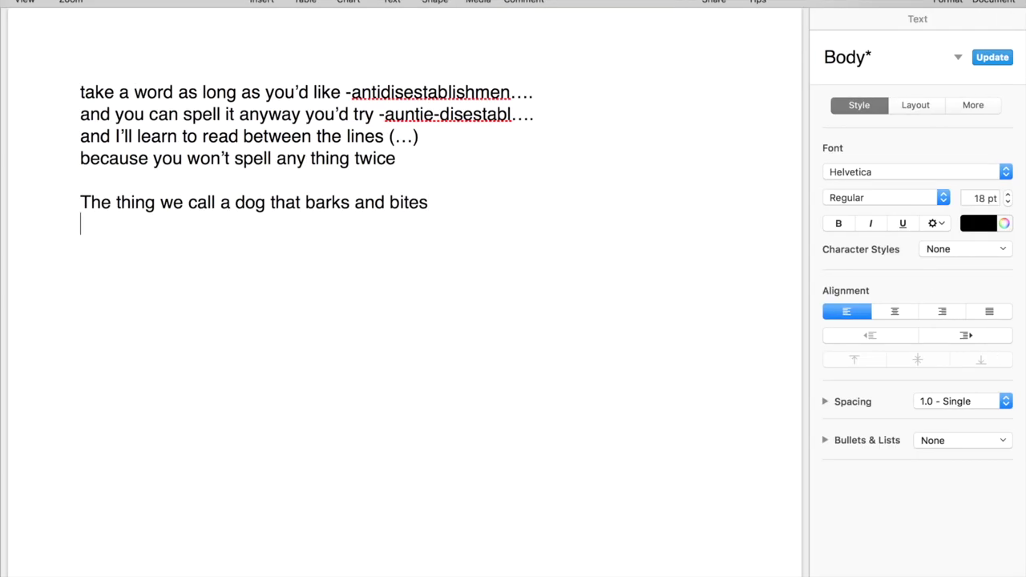
Step: Add the lines "is a chien by any other name tonight" and "and I can teach you what your name might be in Japanese"
type("is a chien by any other name tonight")
key("Return")
type("and I can teach you what your name might be in Japanese")
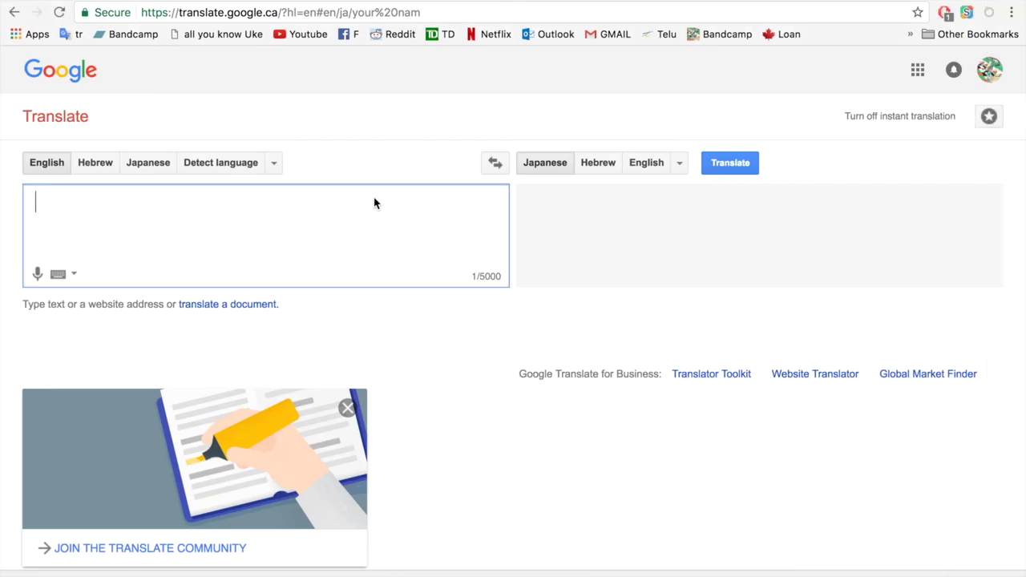
Step: Switch to Google Translate and translate "your name is beautiful" from English to Japanese
type("your name is")
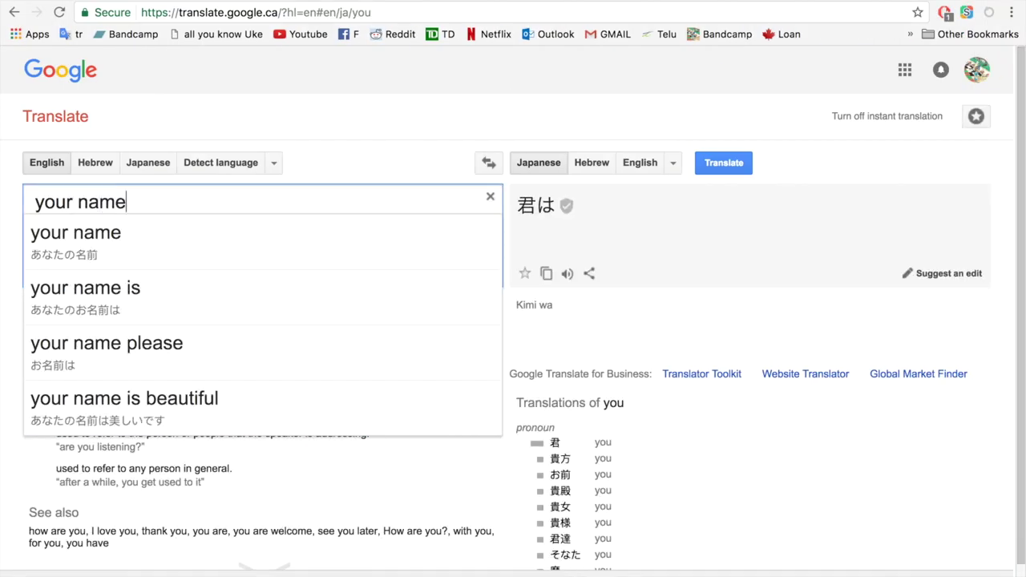
key("Down")
key("Down")
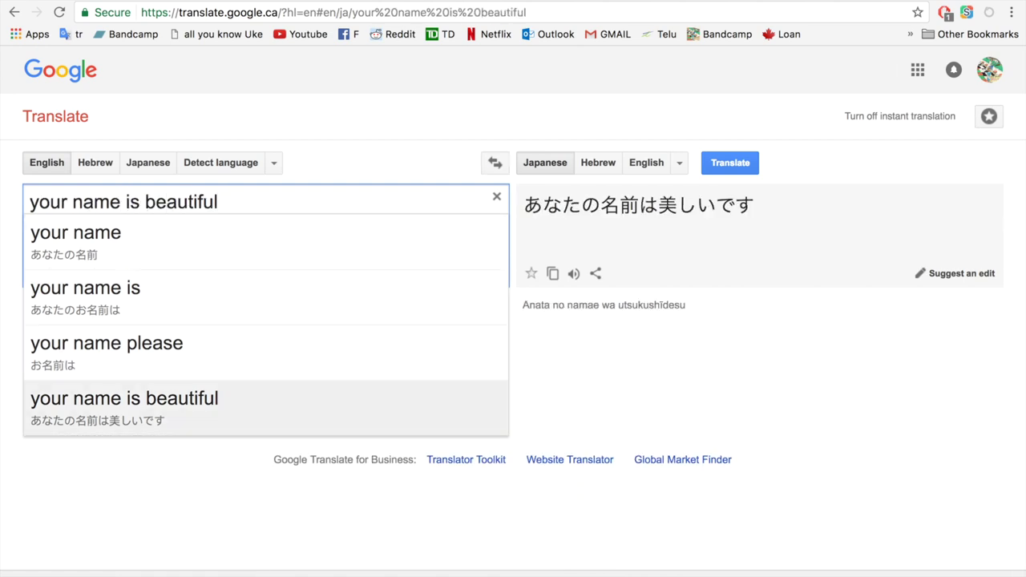
key("Return")
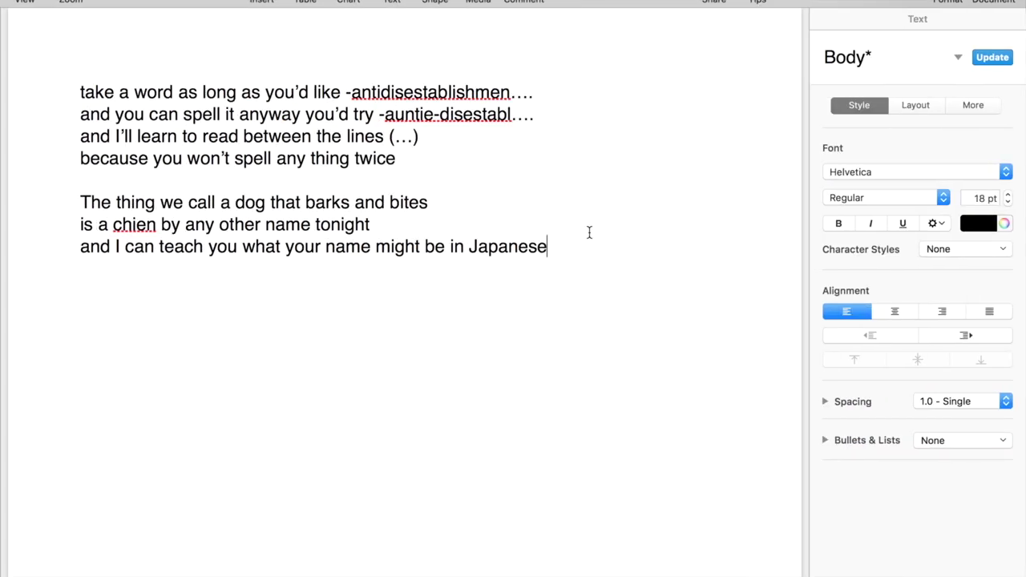
Step: Return to Pages, add "so you can write it all over me.;", "I can write in Helvetica" and "the swoops and pulls and pauses dance around you,"
type("you can write it all o")
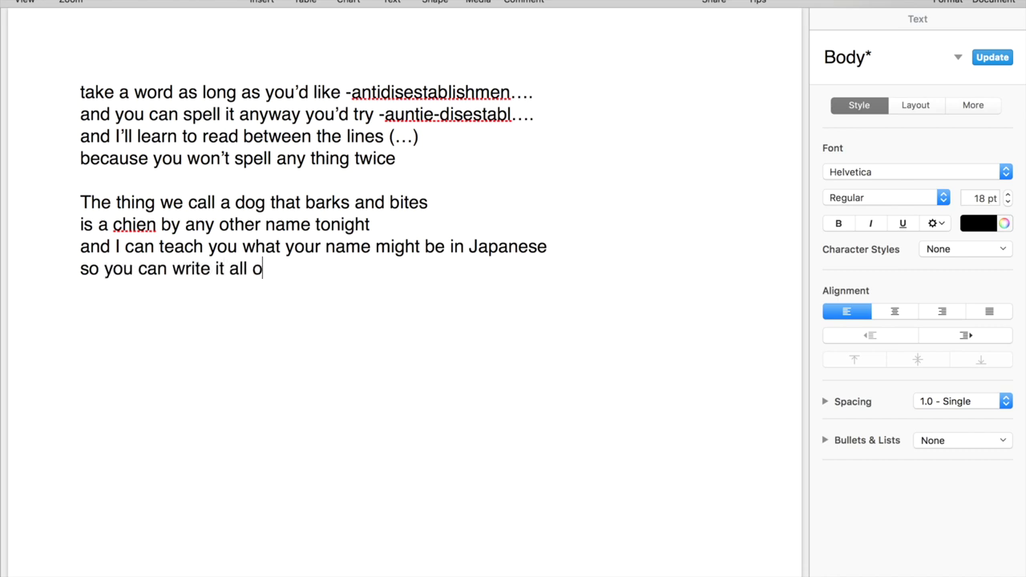
type("ver me.")
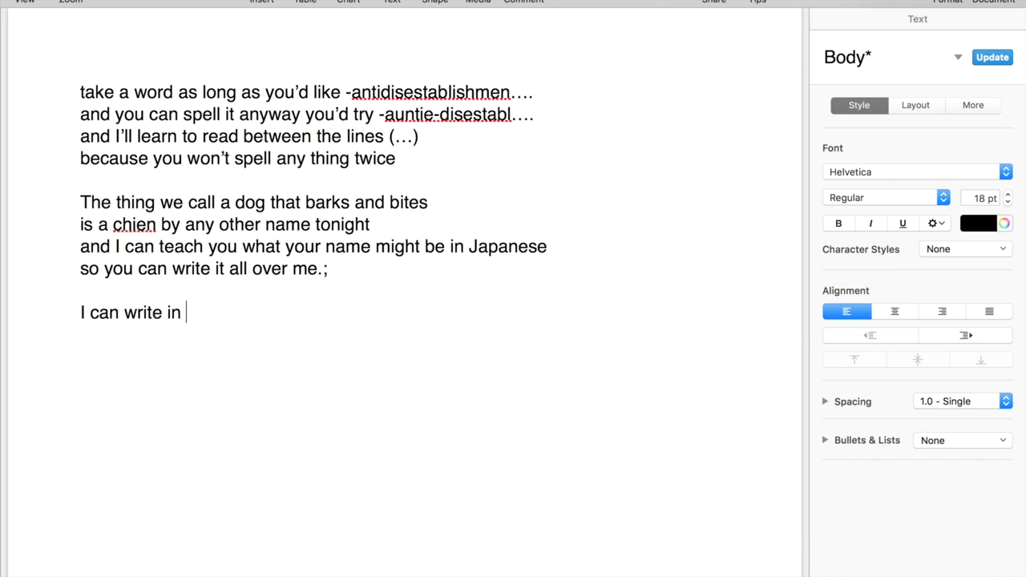
type("Helvetica")
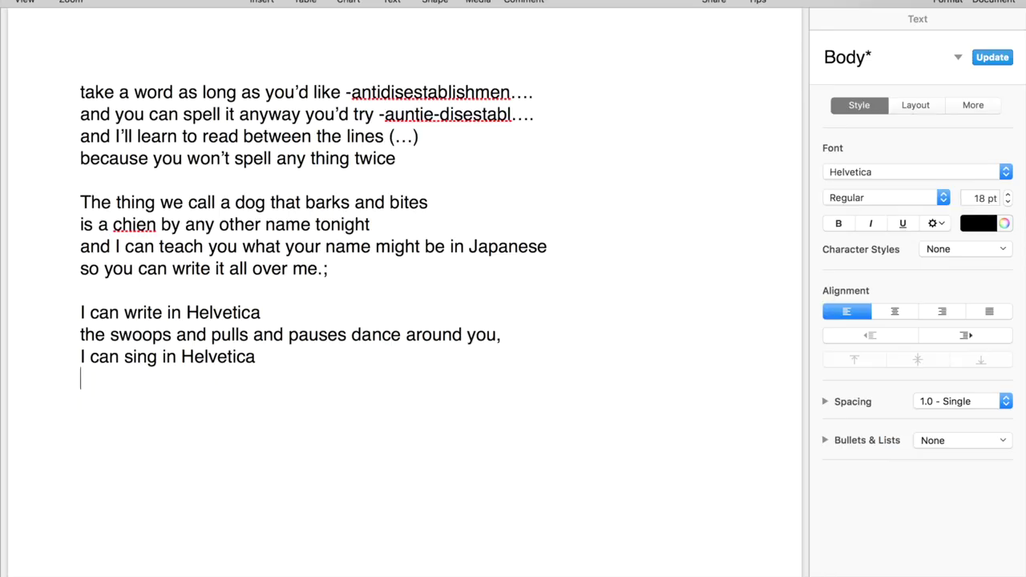
Step: Add "I can sing in Helvetica", "so let me try to write you something nice." and "it's funny how we'd borrow from nearly anyone"
type("me try to write you something nice.")
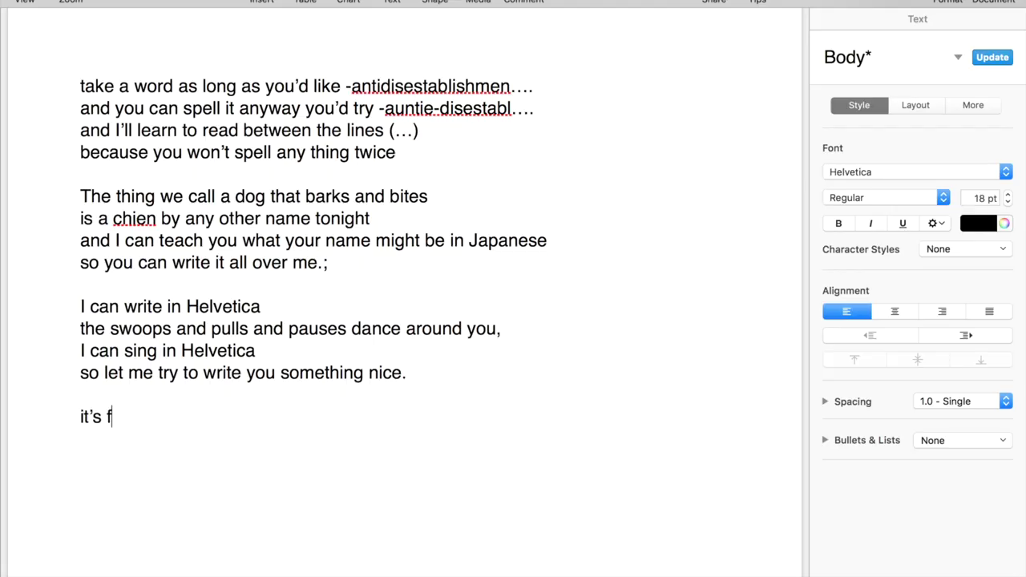
type("unny how we'd borrow from nearly anyone")
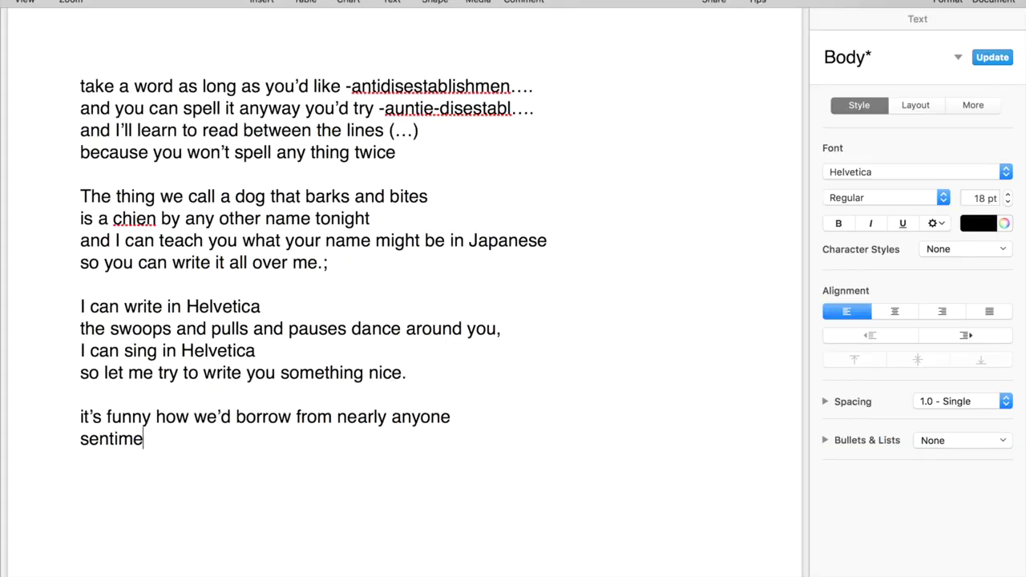
Step: Add "sentiments and faces, whistling, kids know how to run but", "all we know comes from a pen rested on a thumb so" and "write me any"
type("nts and faces, whi")
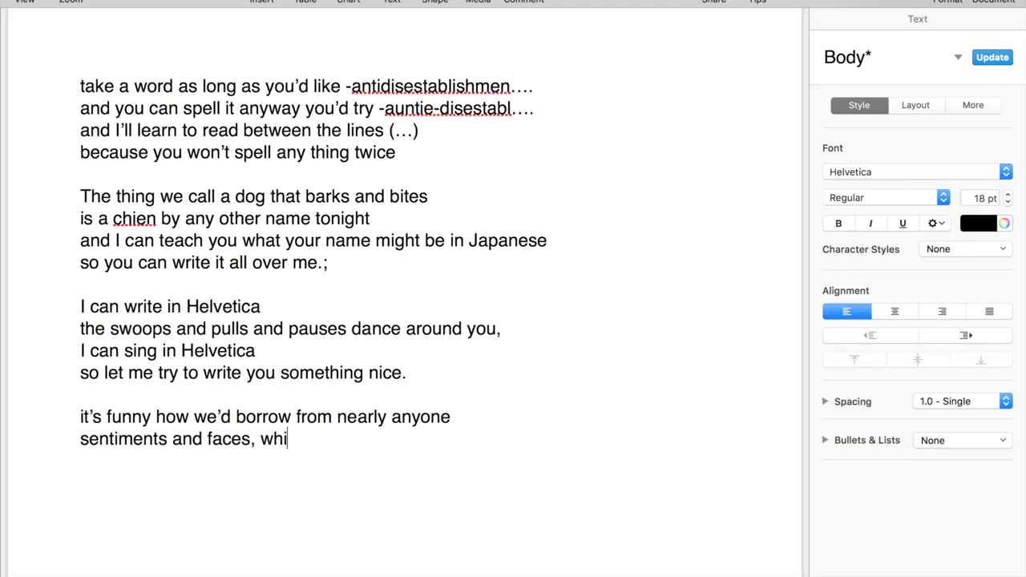
type("stling, kid")
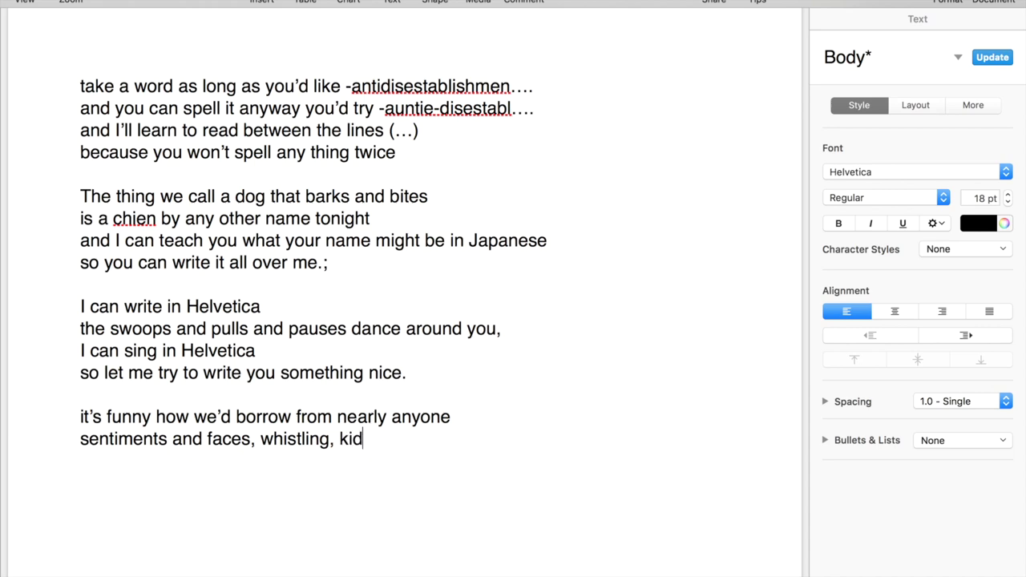
type("s know how to run but")
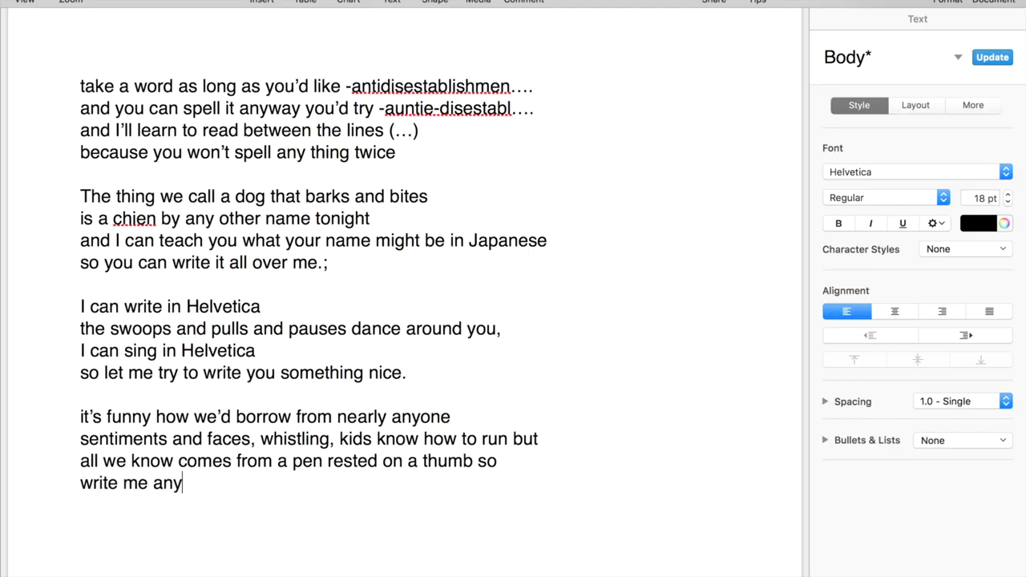
type(" you'd l")
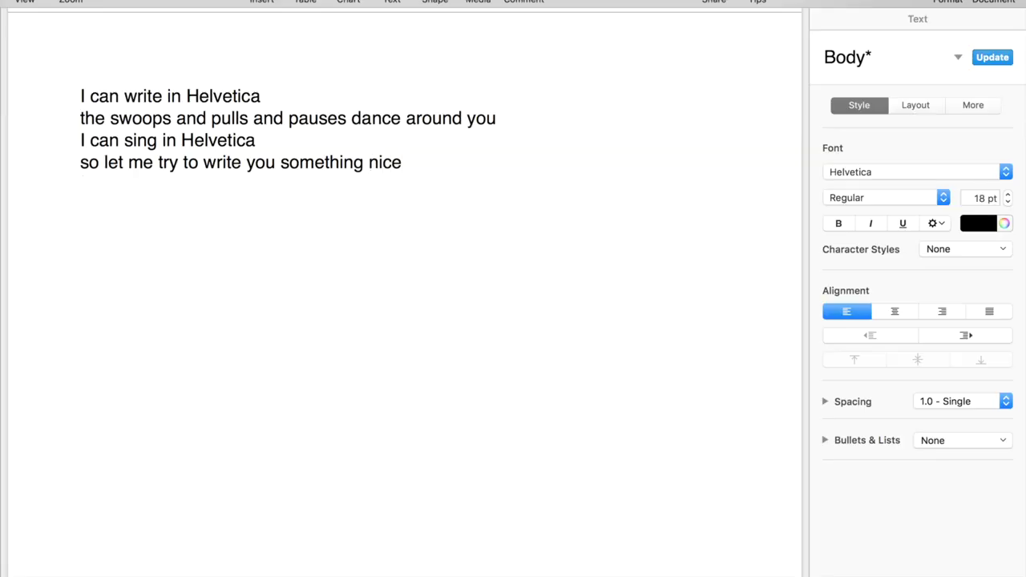
Step: Start a new verse with "but when you're gone just know" and "that when the words you hear don't mean anything at all"
key("Return")
key("Return")
type("but when yo")
type("u're")
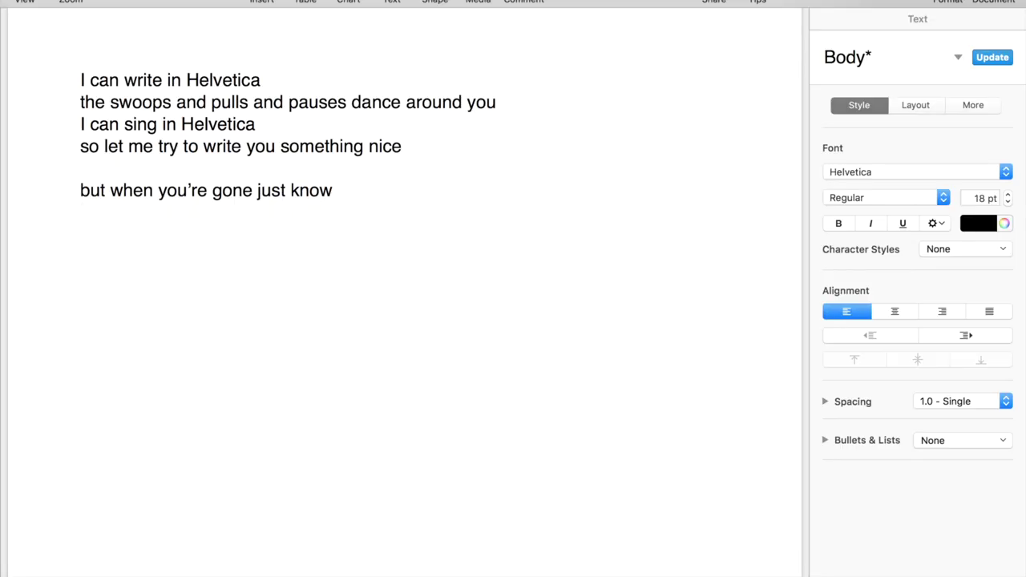
type("when the words")
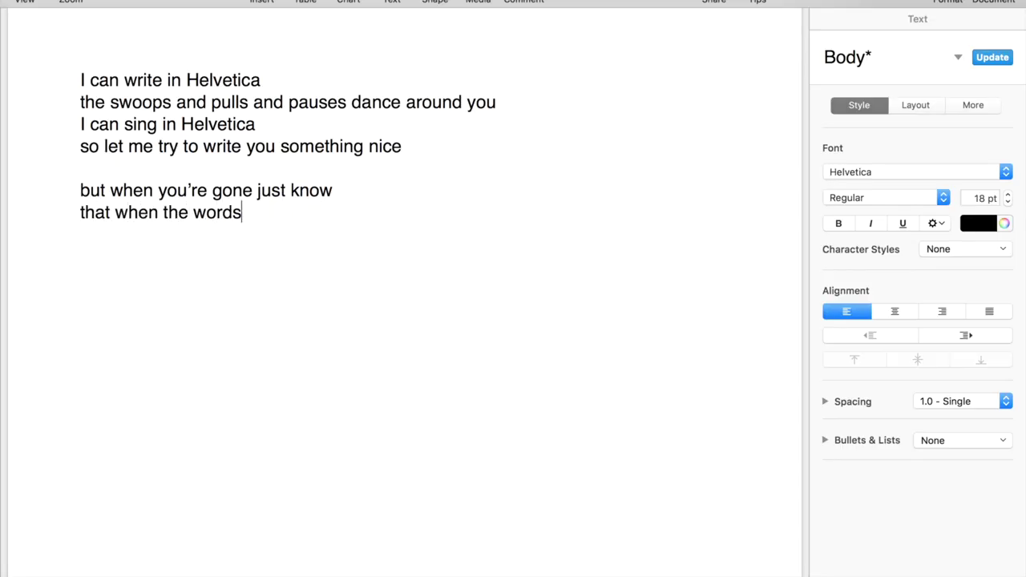
type(" you hear ")
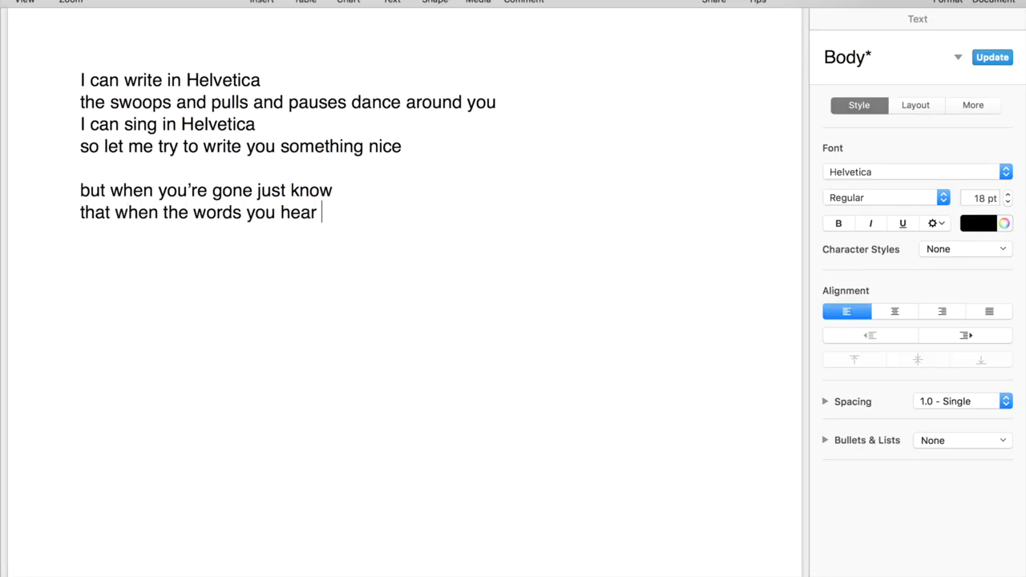
type("don't mean an")
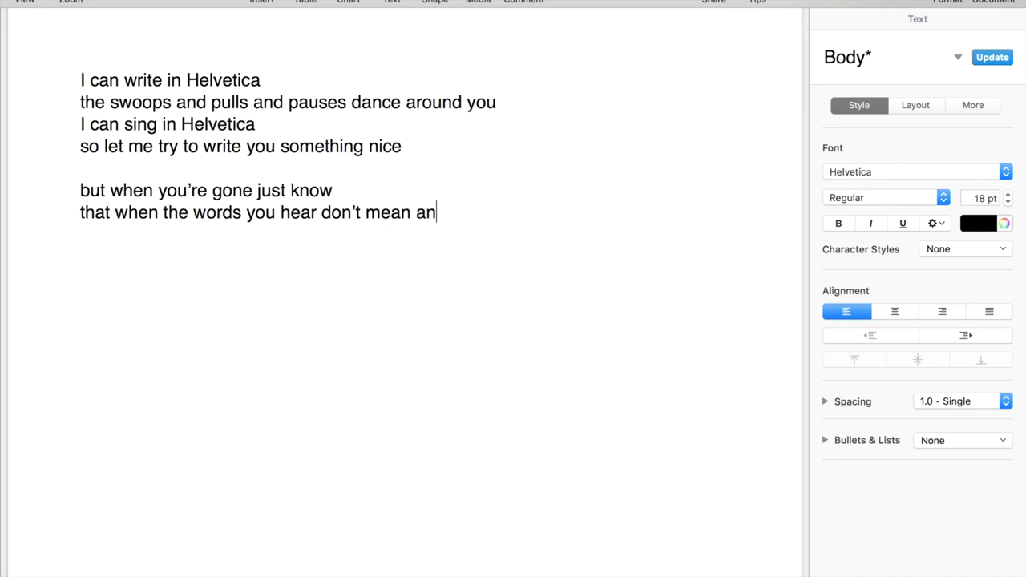
type("ything at al")
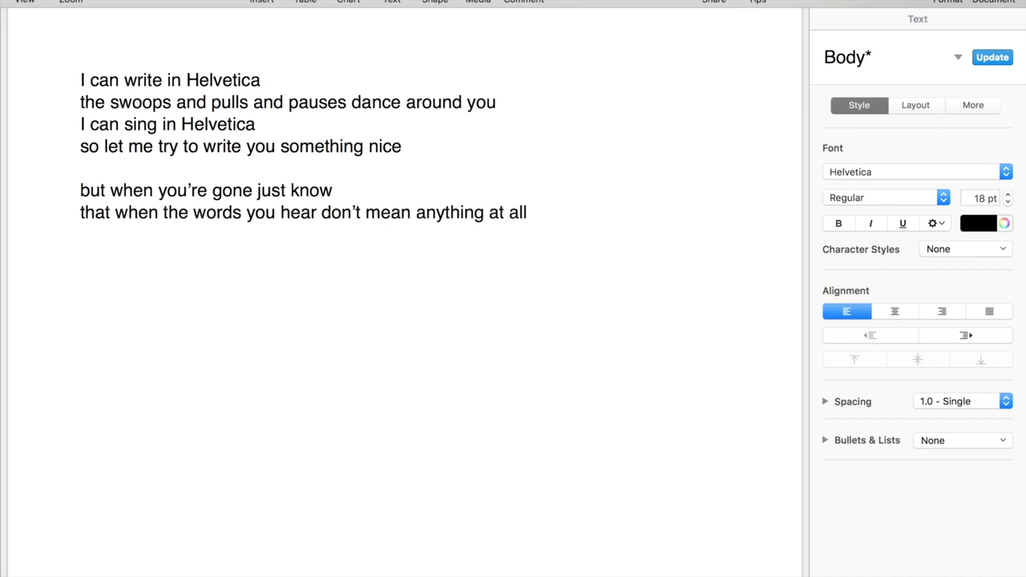
Step: Add "just listen to the faces and let all those wretched thoughts, go." and, after a blank line, "Because you don't"
type(" listen to the faces and l")
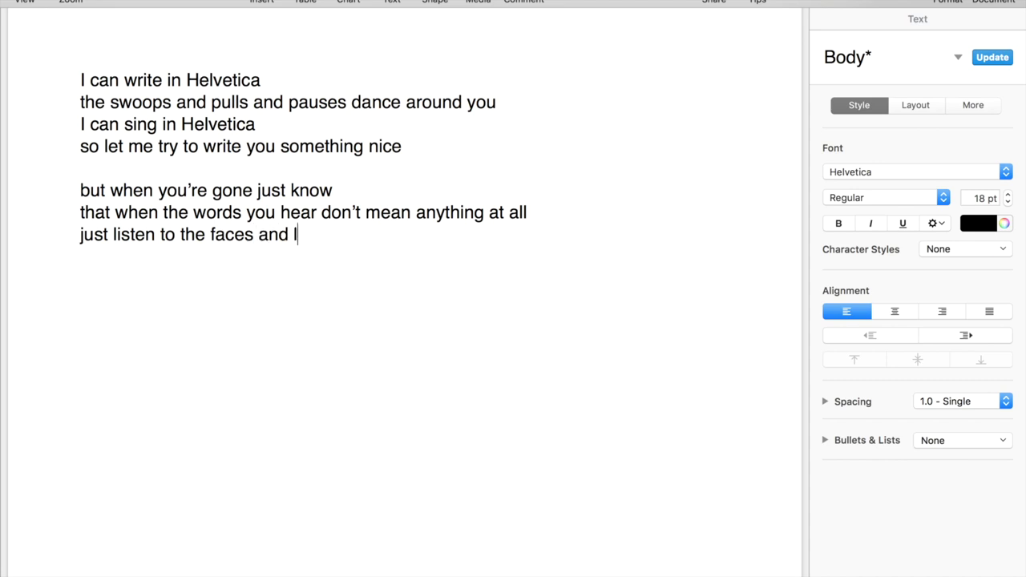
type("retched thoughts, go.")
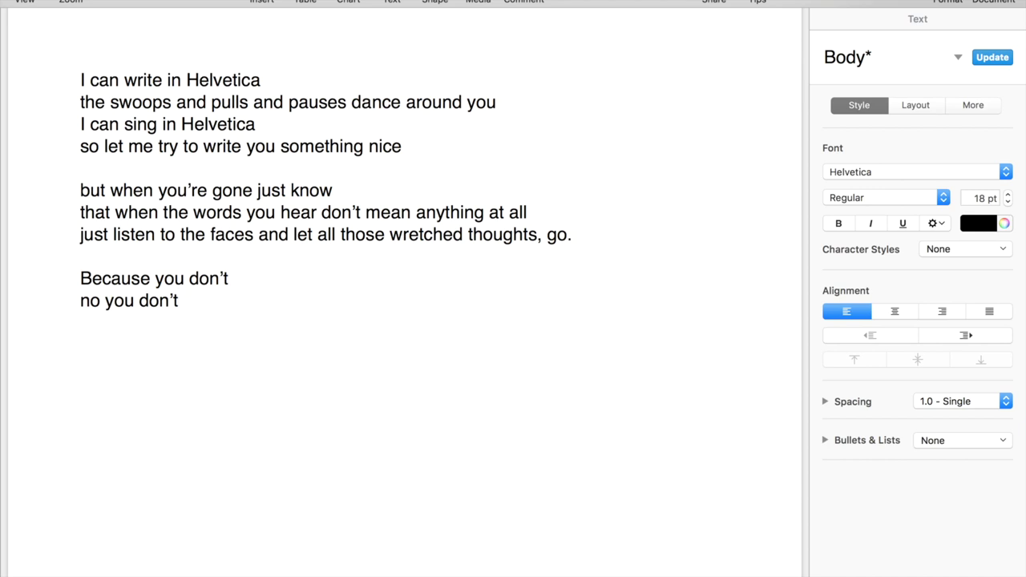
Step: Write "no you don't need a pep talk and you can stand up on your own", three "you're not alone" lines and "You just aren't."
type("need a pep talk and you can stand up o")
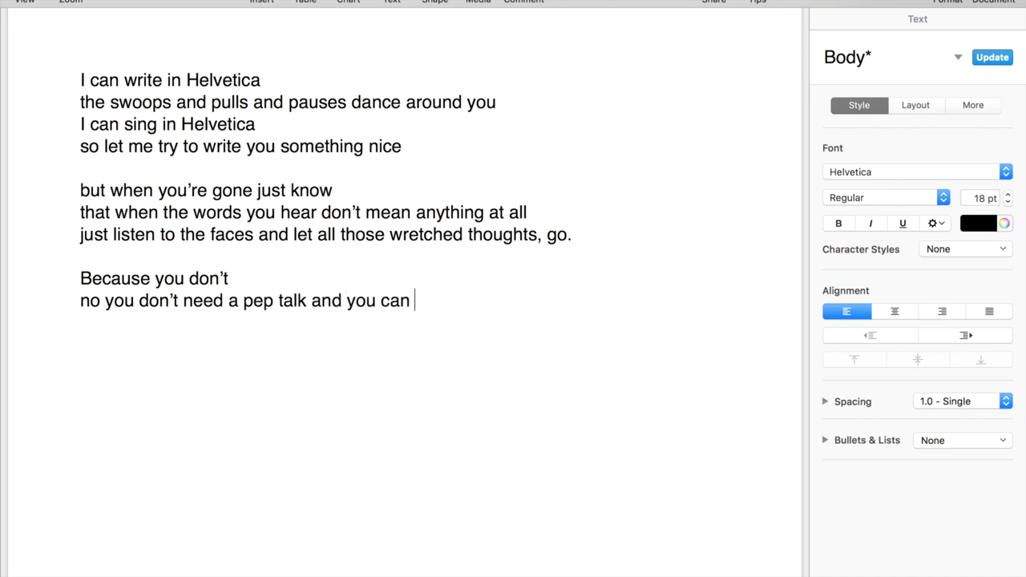
type("n your own")
key("Return")
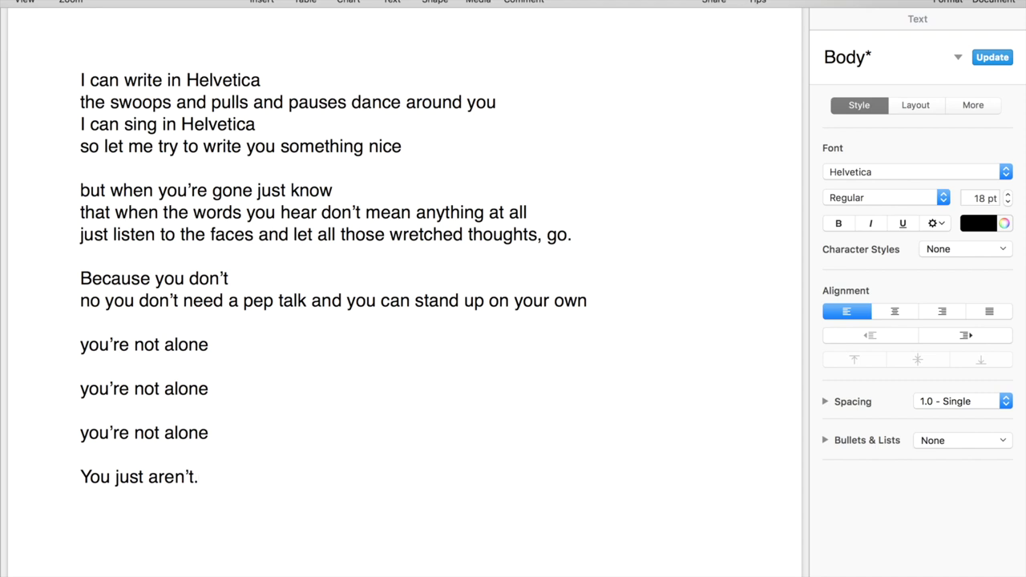
Step: Add the closing line "Thank for watching! Bye!" beneath the last lyric, separated by a blank line
type("Thank for watching!")
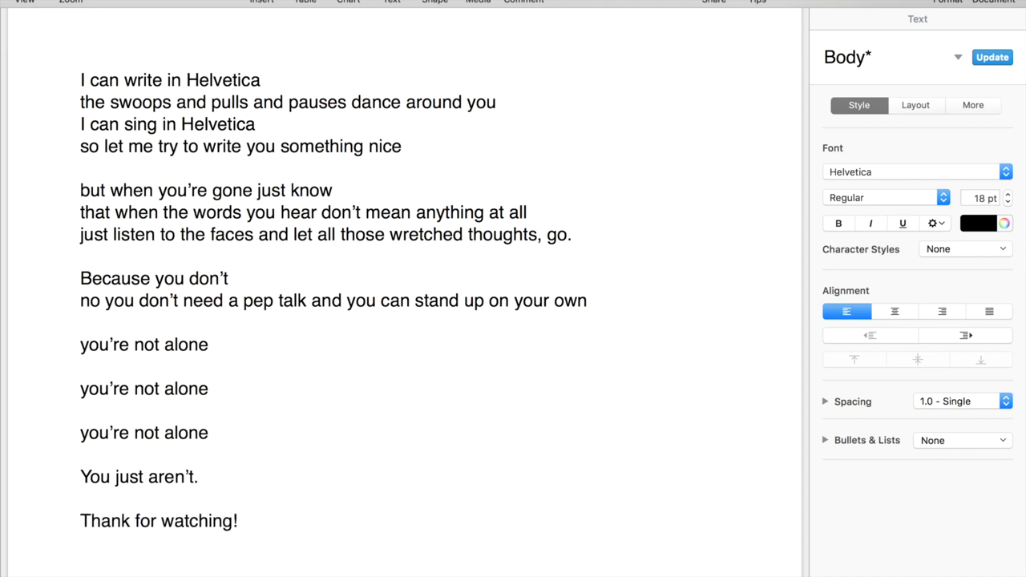
scroll(433, 321, "down", 1)
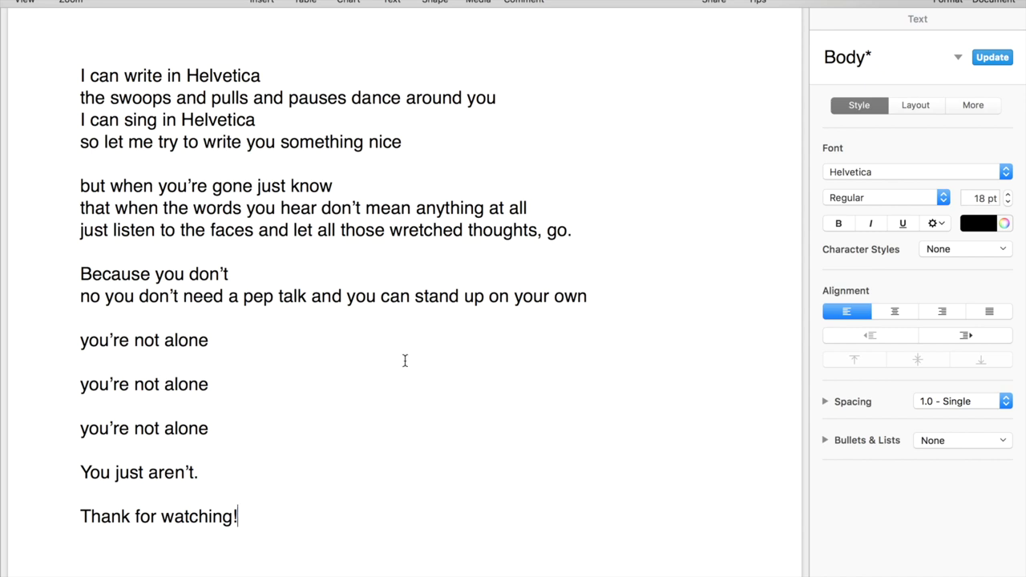
type("!  Bye!")
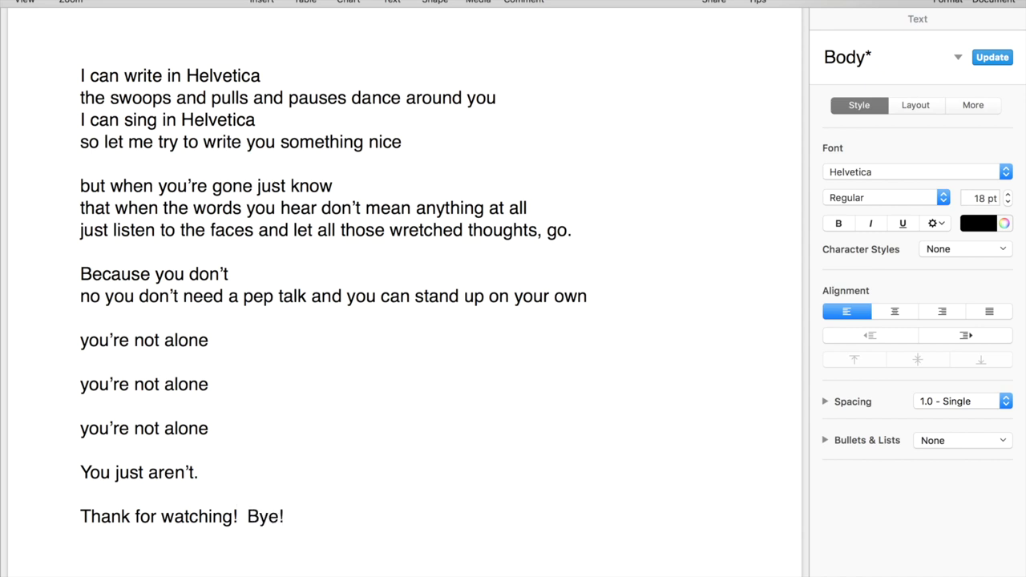